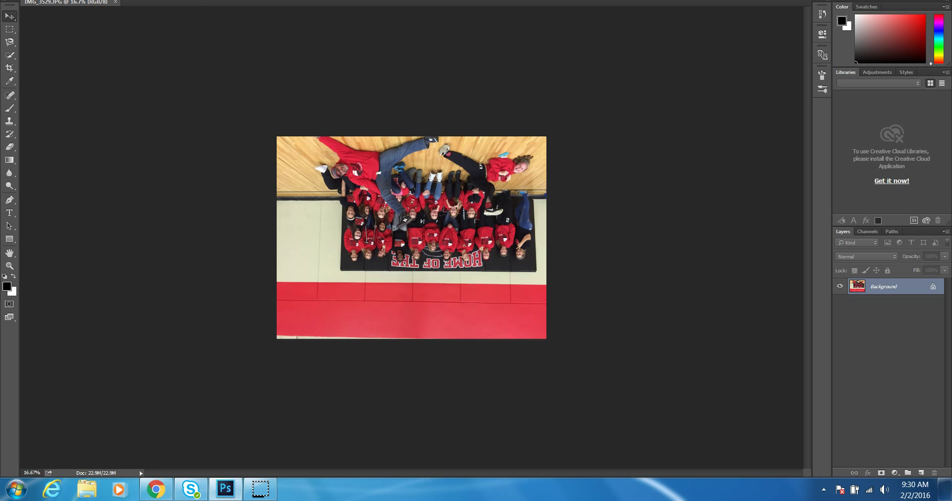
Rotate the group photo upright by turning the canvas 90° clockwise twice.
click(65, 0)
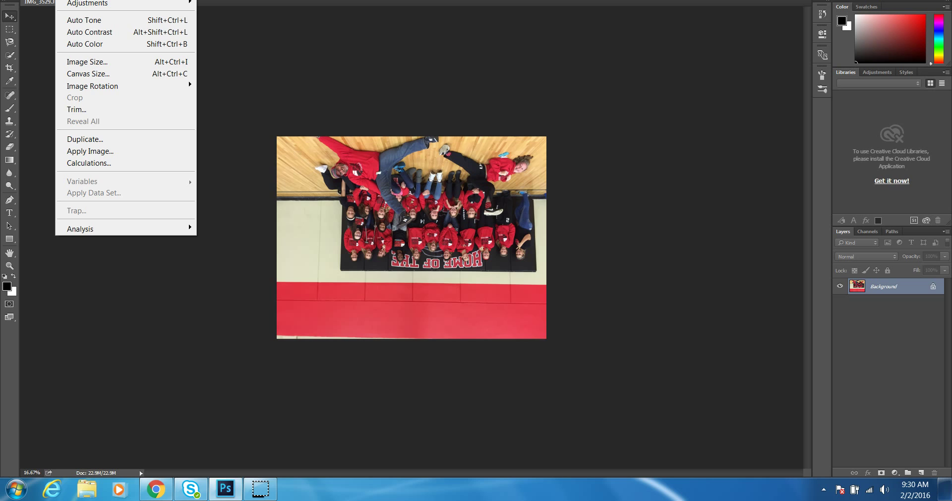
mouse_move(117, 86)
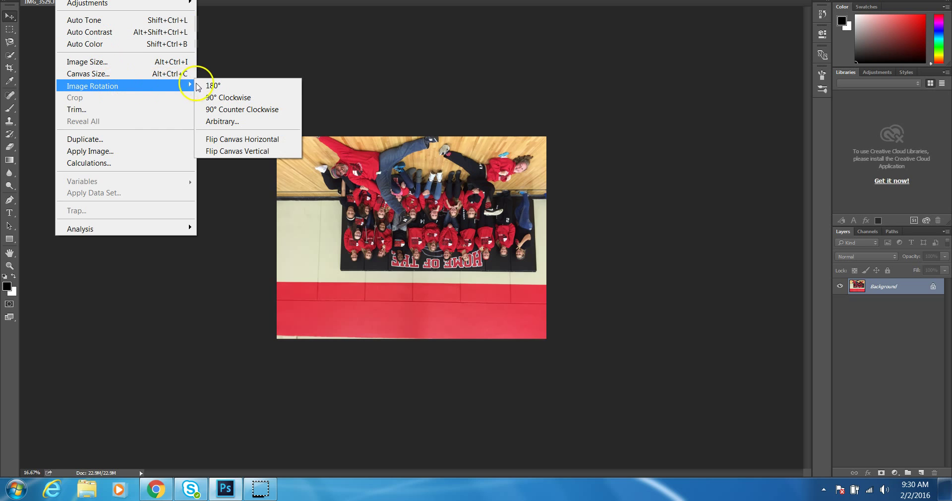
click(223, 97)
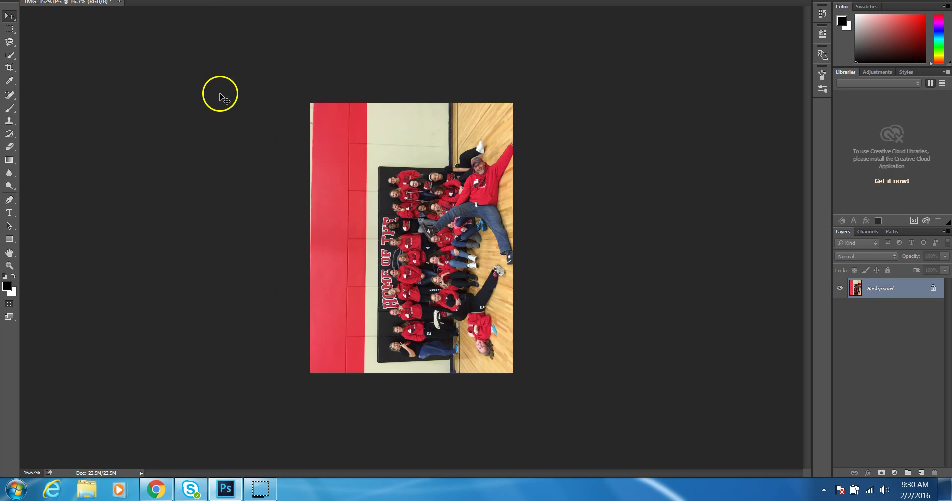
click(64, 0)
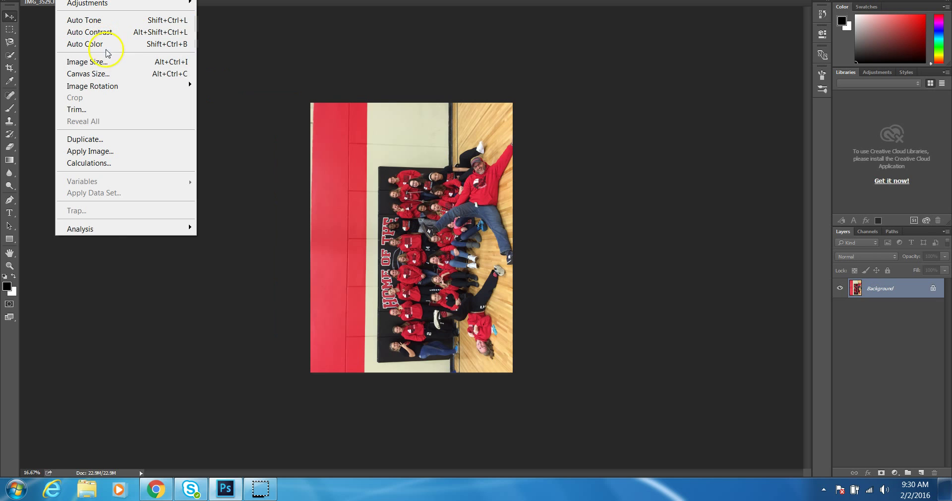
mouse_move(116, 86)
click(211, 98)
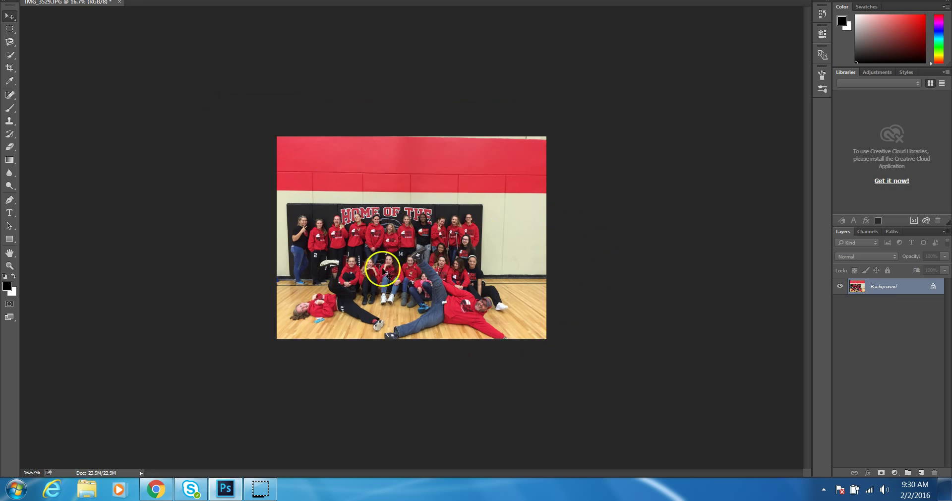
Enlarge the group photo's view to fit on screen.
click(23, 472)
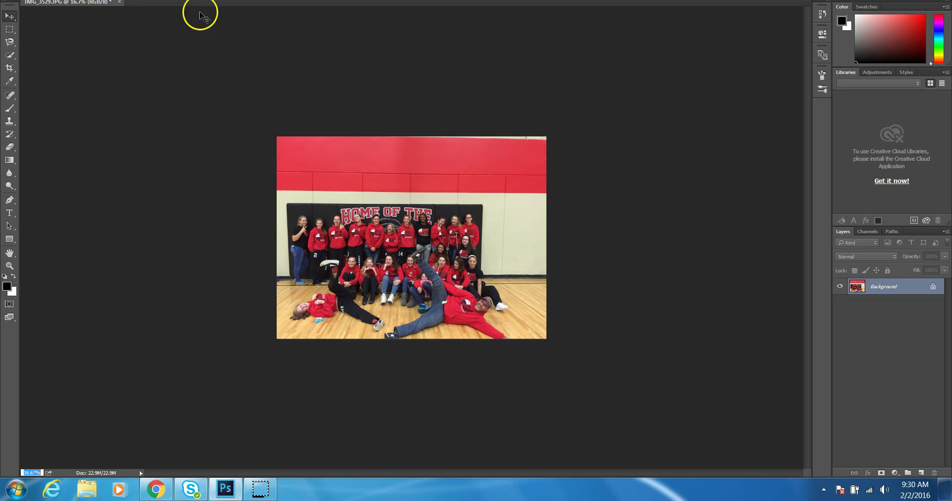
click(218, 0)
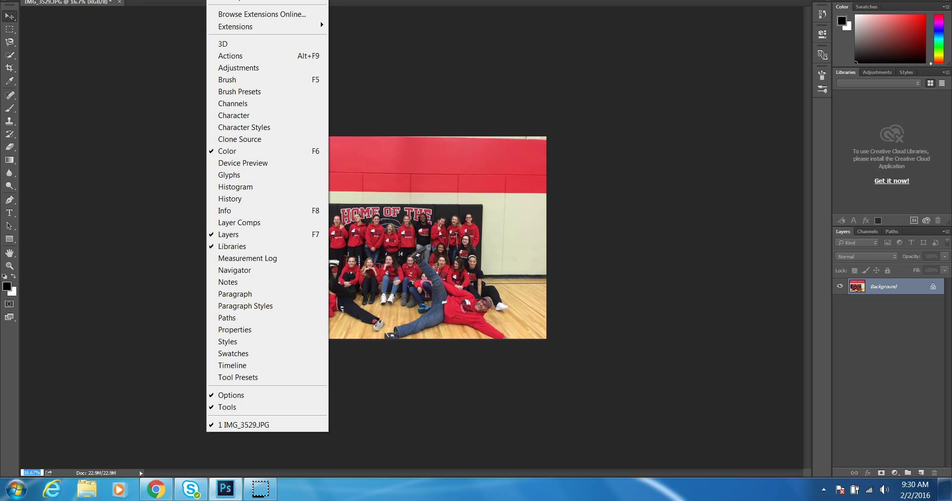
mouse_move(237, 1)
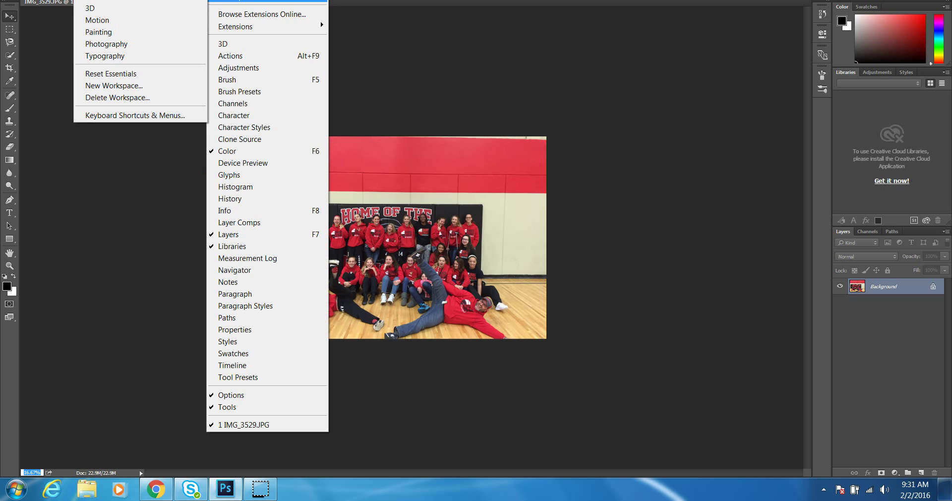
mouse_move(66, 0)
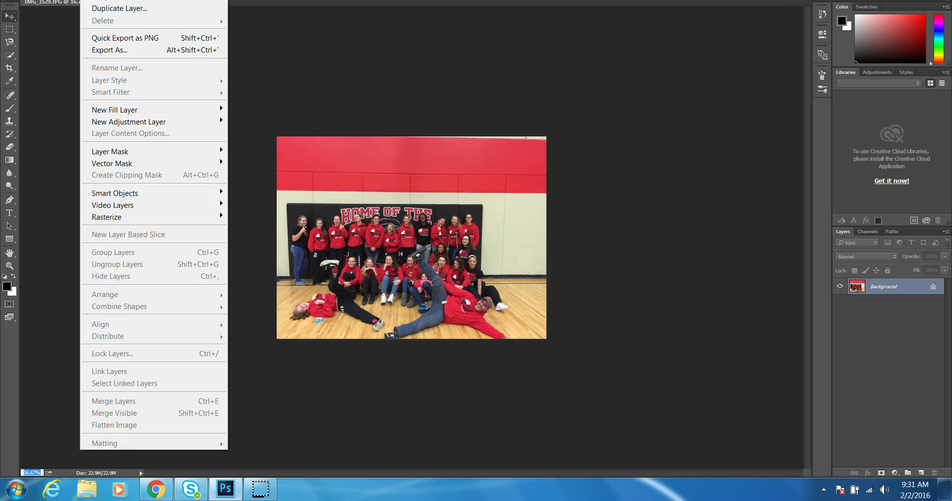
mouse_move(159, 0)
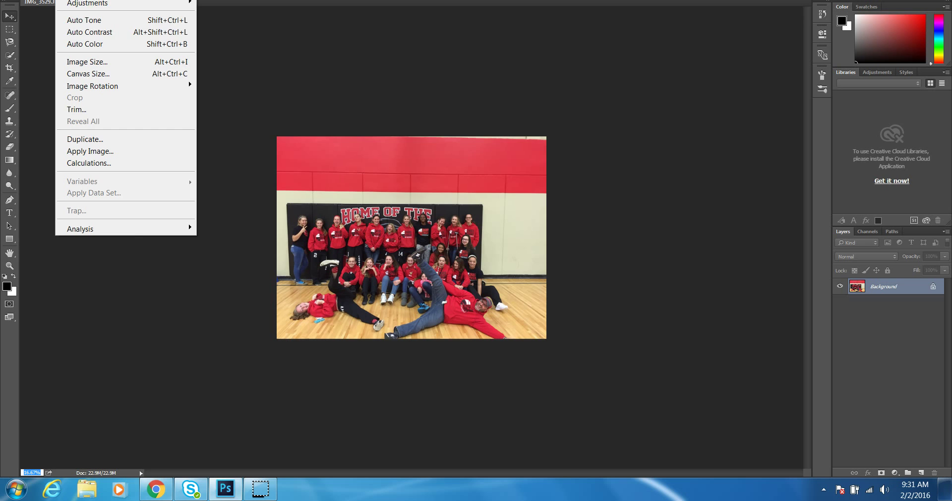
mouse_move(119, 9)
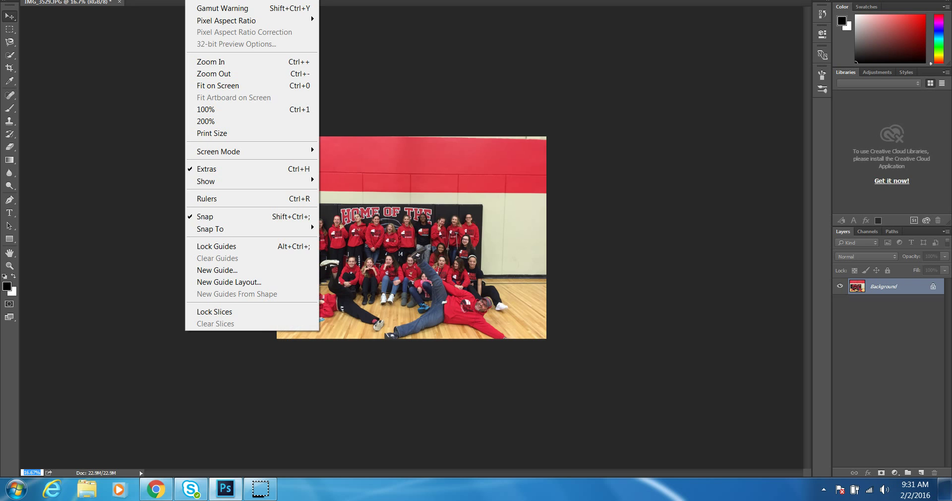
click(224, 86)
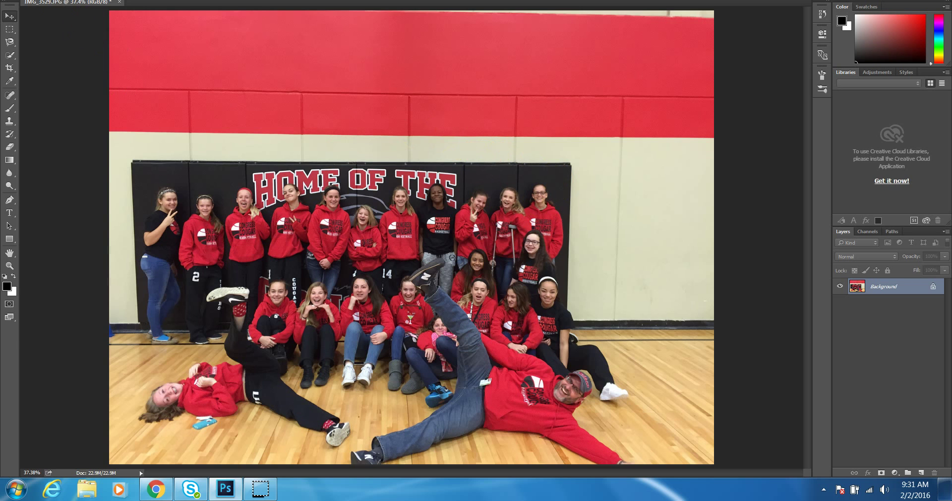
Open the image file IMG_3530.
click(27, 0)
click(43, 0)
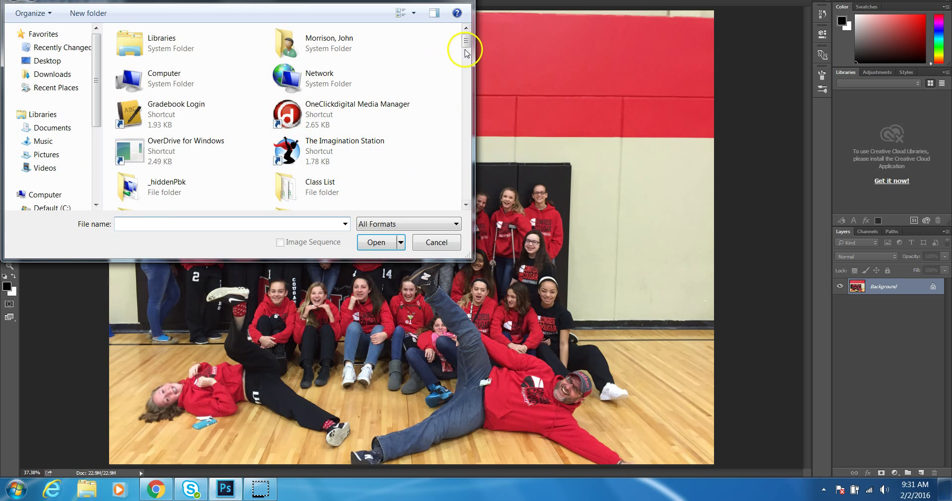
drag(465, 42, 477, 130)
click(154, 166)
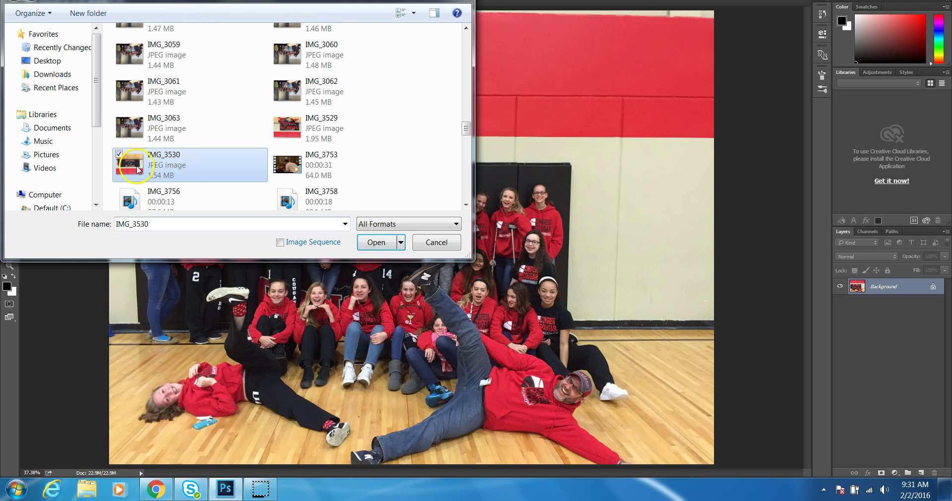
click(375, 242)
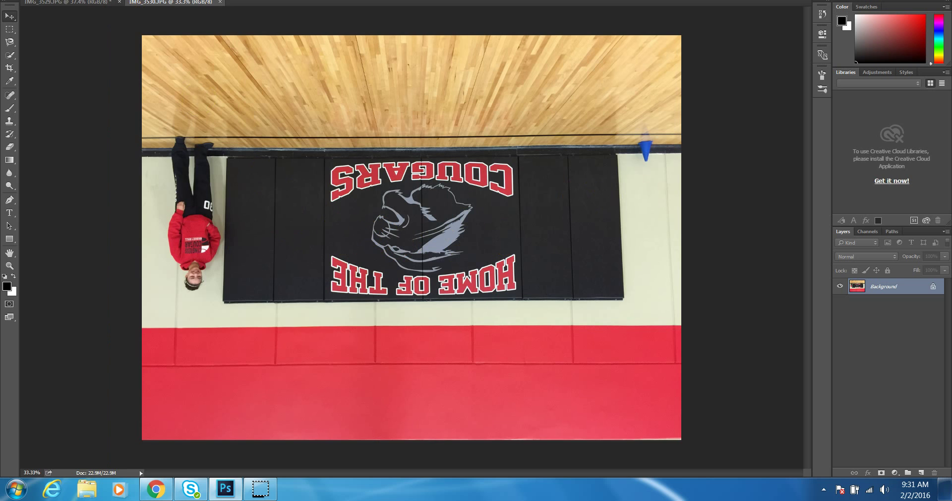
Rotate IMG_3530 by 180° and fit it on screen.
click(65, 0)
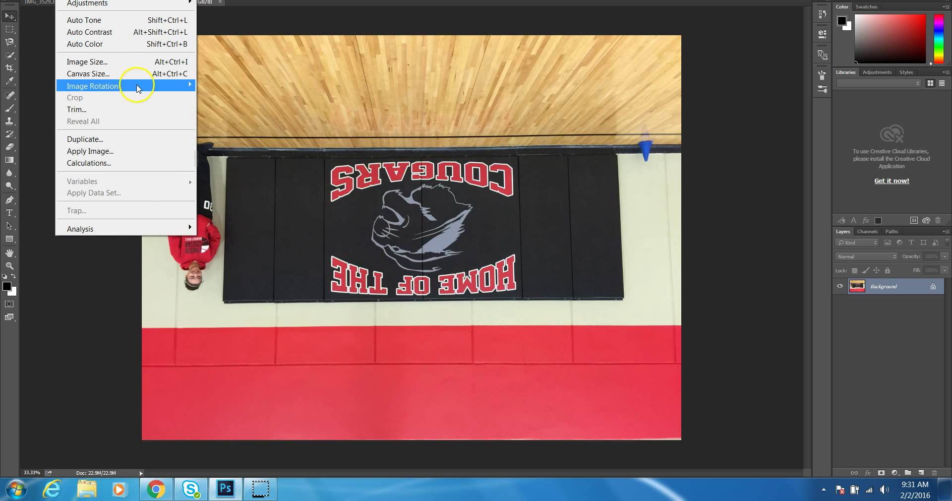
mouse_move(134, 86)
click(209, 85)
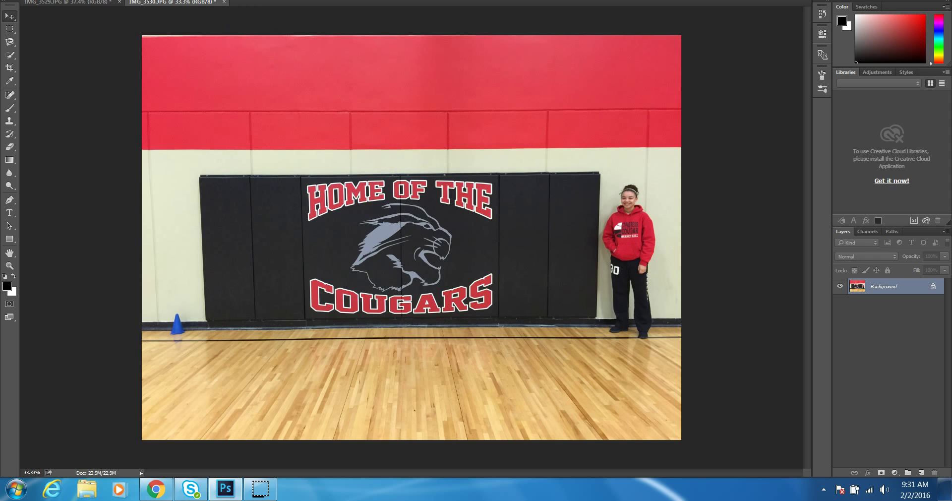
click(194, 0)
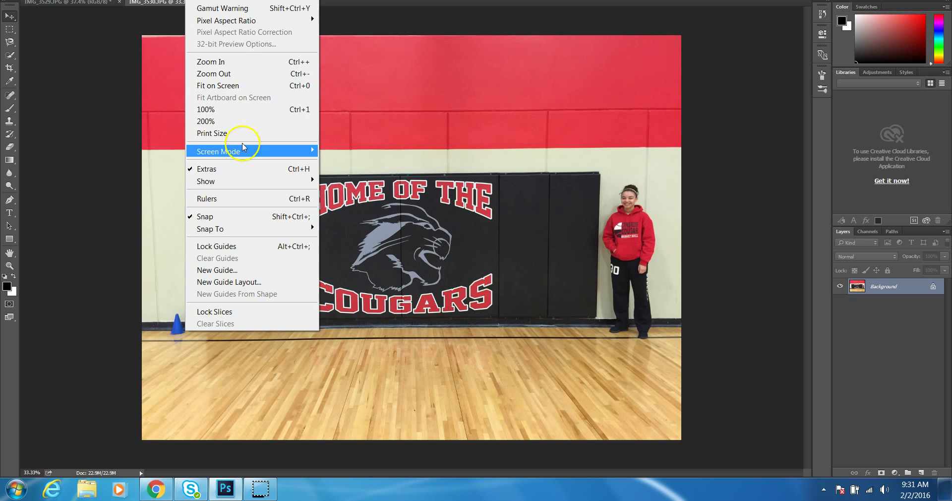
click(245, 86)
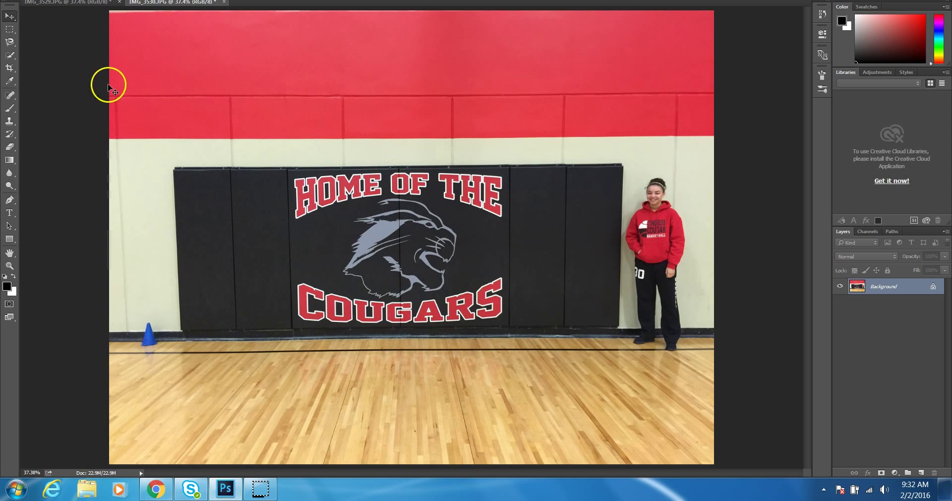
With the view at 50%, select the outline of the girl standing beside the black wall mat using the Magnetic Lasso tool.
right_click(15, 47)
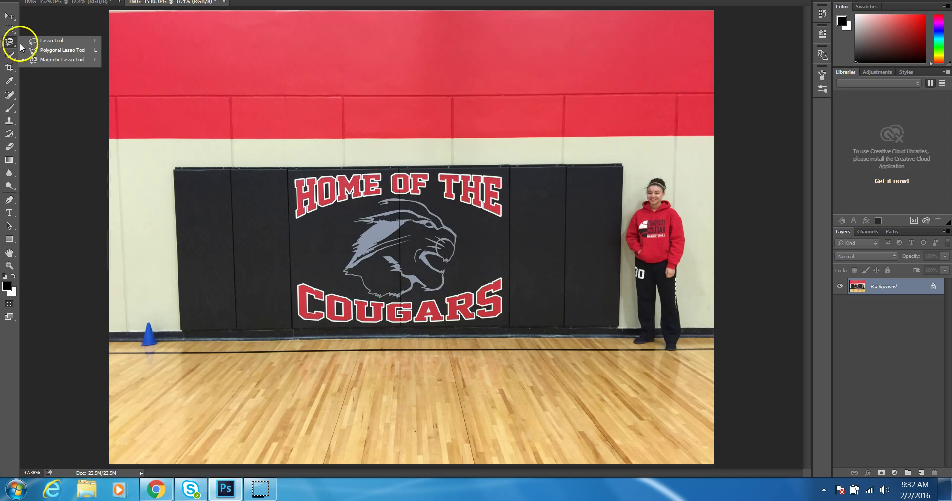
click(36, 40)
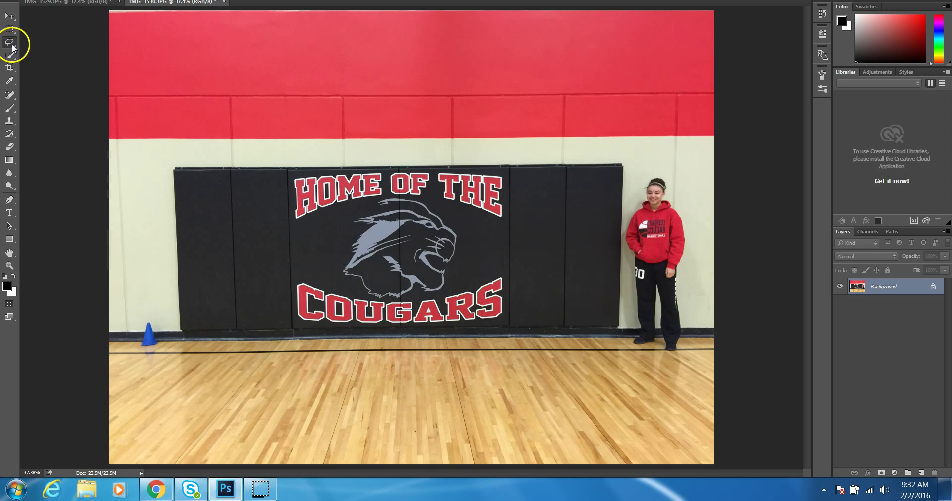
right_click(15, 44)
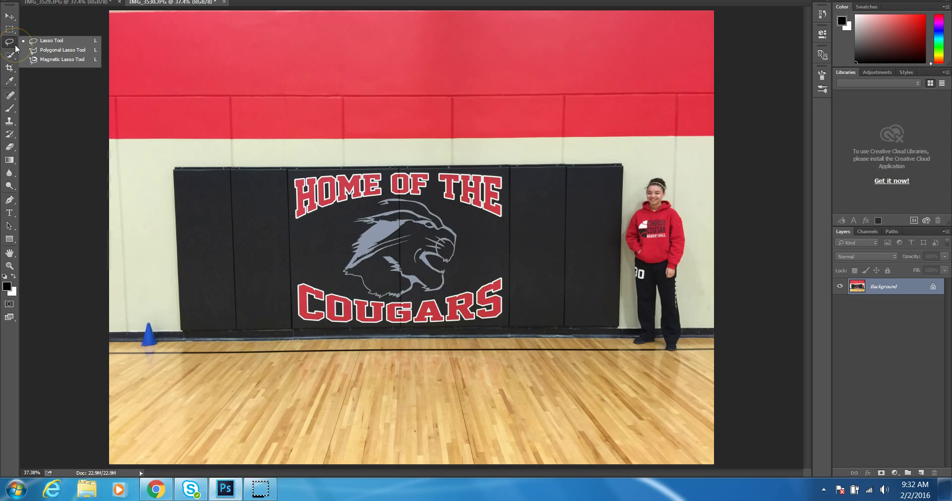
click(64, 61)
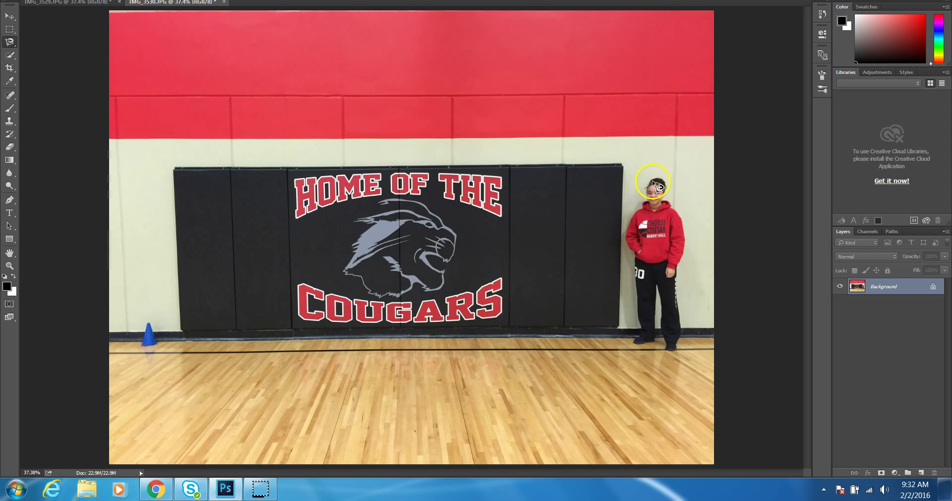
click(23, 471)
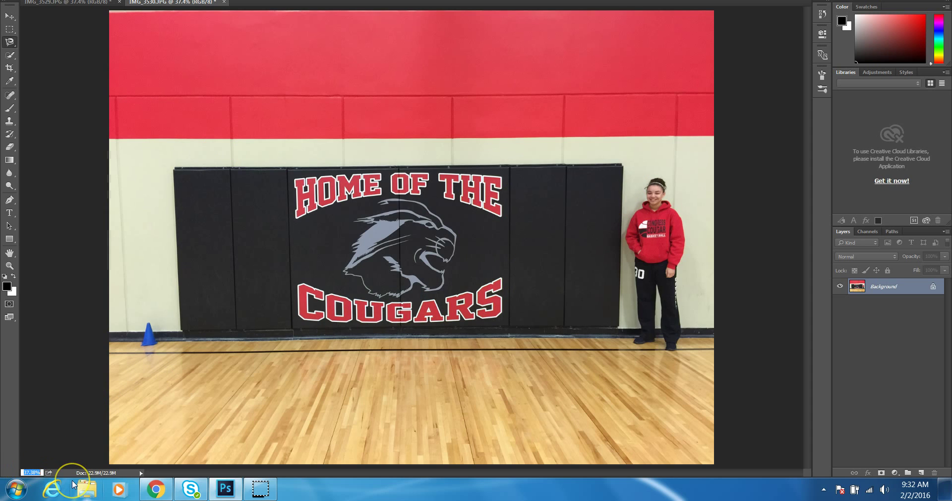
text(50)
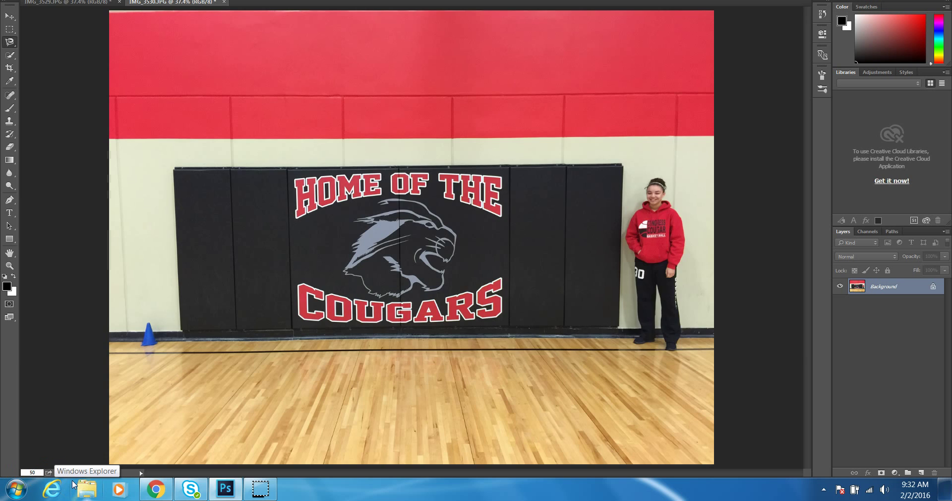
key(Return)
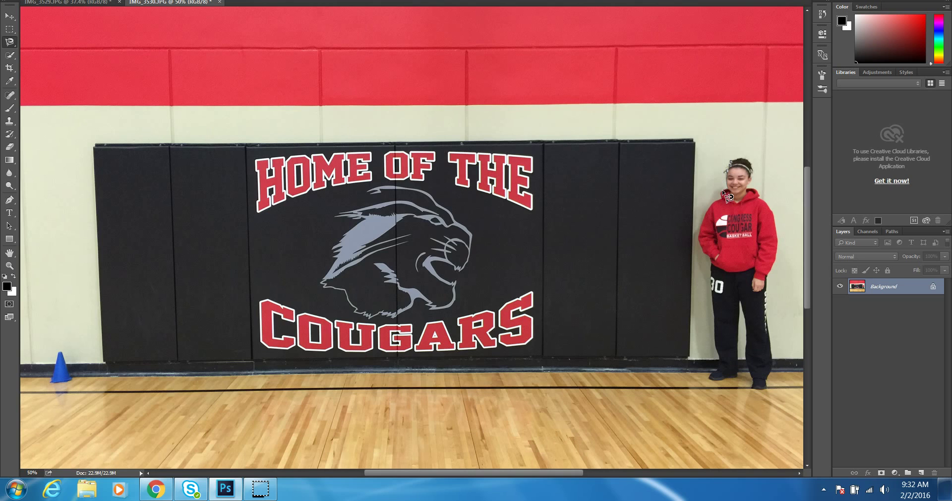
click(710, 206)
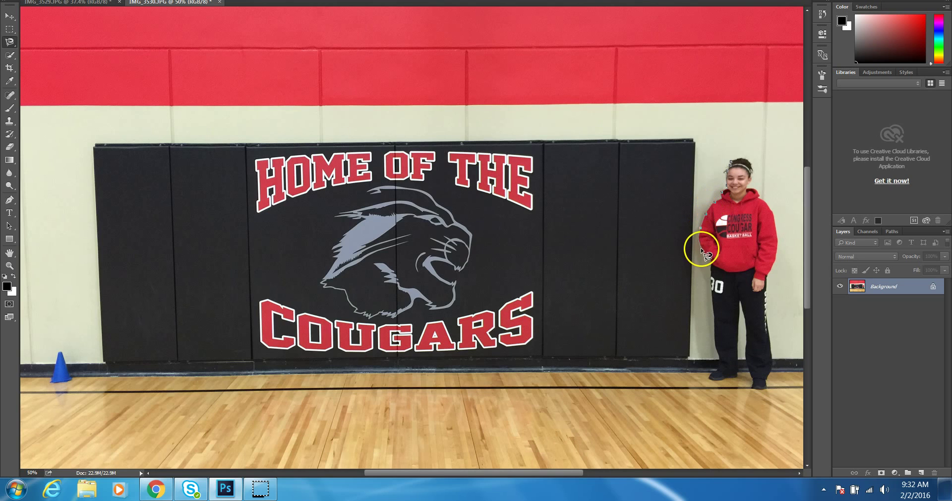
mouse_move(701, 249)
mouse_down()
mouse_move(719, 373)
mouse_move(709, 380)
mouse_move(740, 379)
mouse_move(740, 301)
mouse_move(751, 384)
mouse_move(766, 389)
mouse_move(779, 366)
mouse_move(771, 218)
mouse_up()
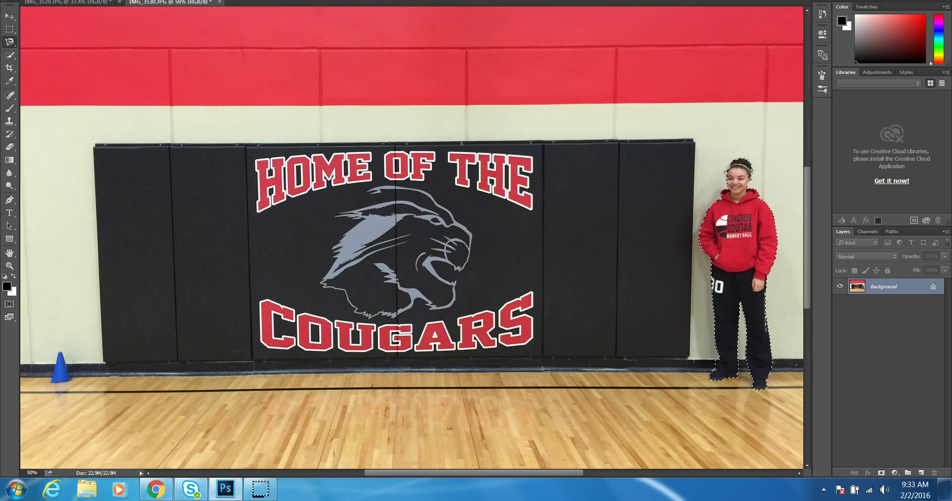
Copy the selected girl and switch to the group photo IMG_3529.
click(44, 0)
click(74, 58)
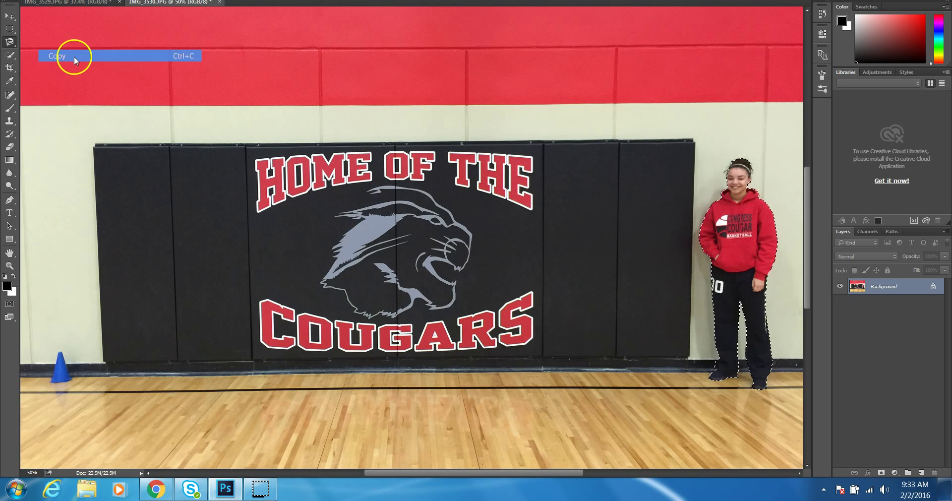
click(94, 2)
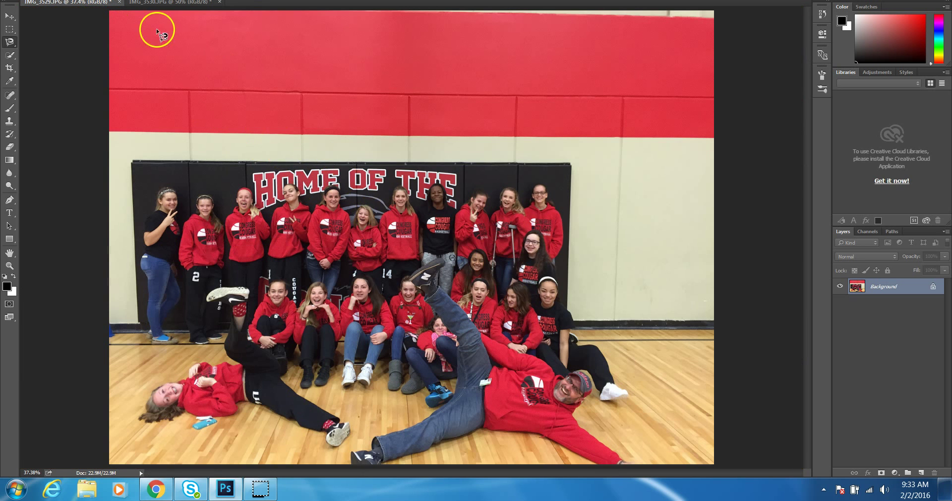
click(43, 0)
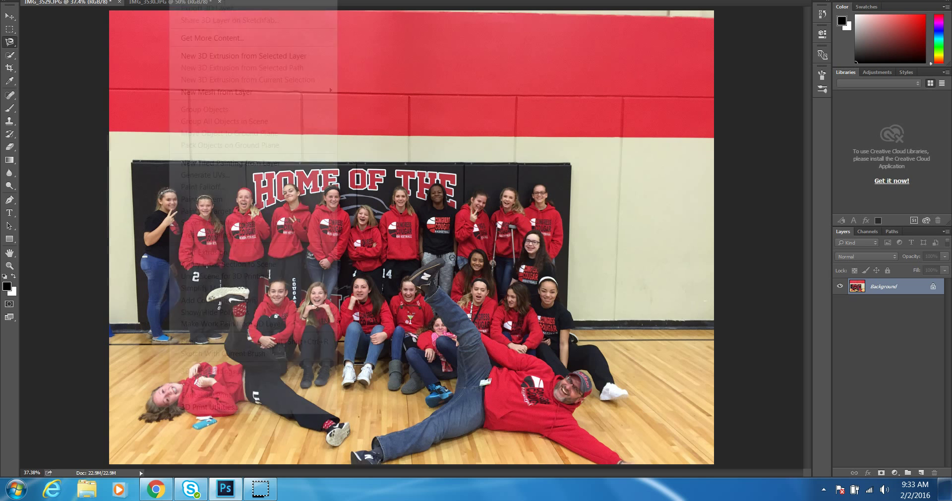
click(244, 0)
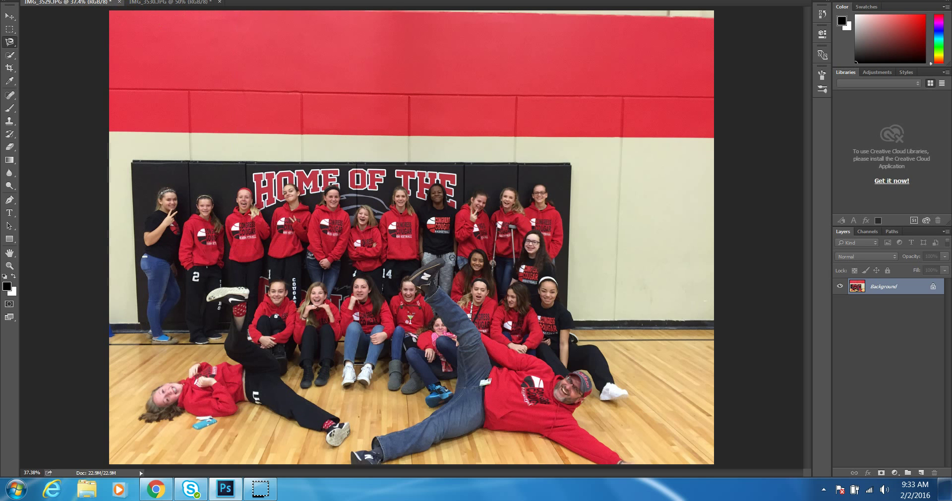
Return to IMG_3530 and fit the whole image on screen.
click(168, 4)
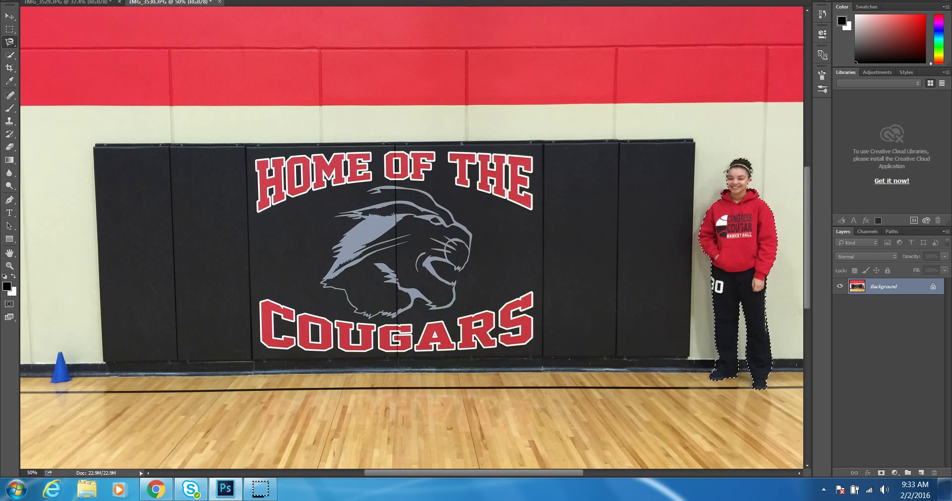
click(195, 0)
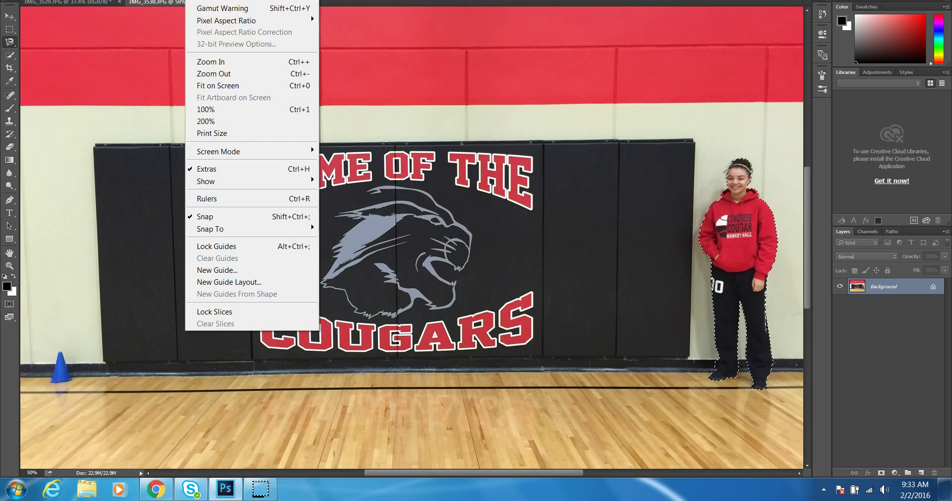
click(237, 87)
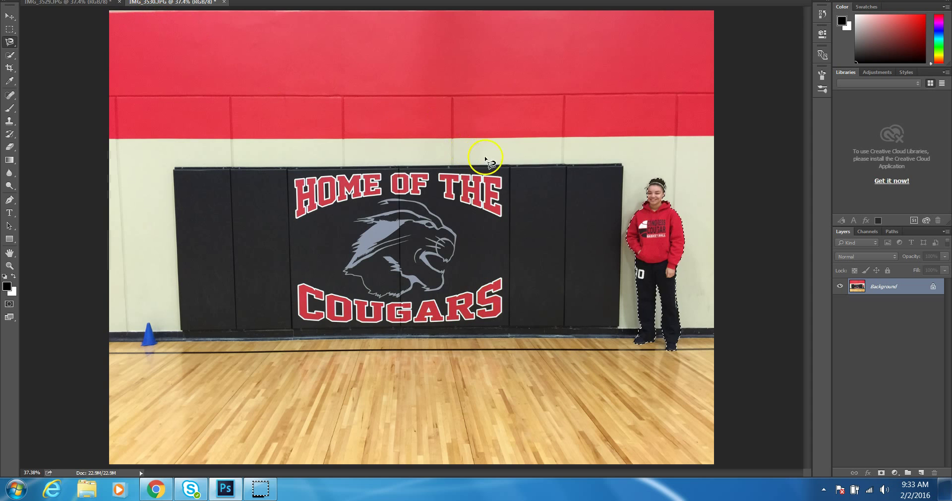
Copy the selected girl from IMG_3530 and paste her into the group photo IMG_3529.
click(44, 2)
click(80, 55)
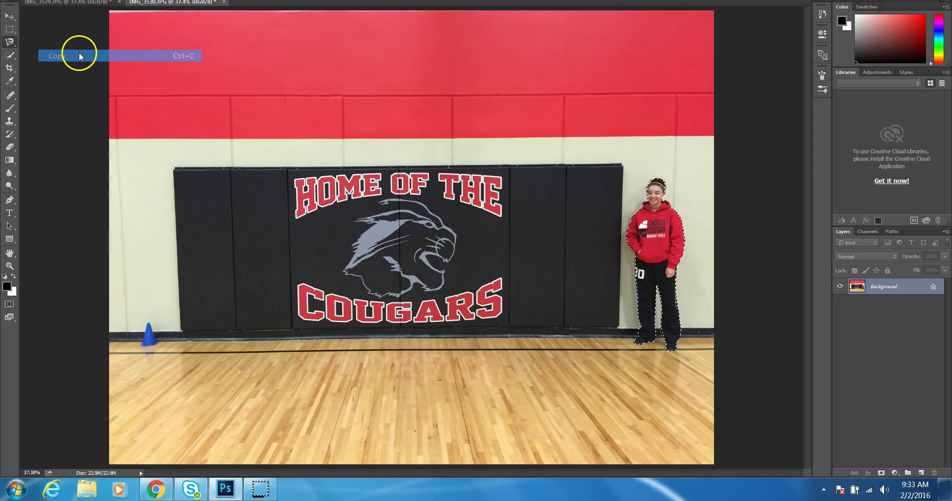
click(81, 3)
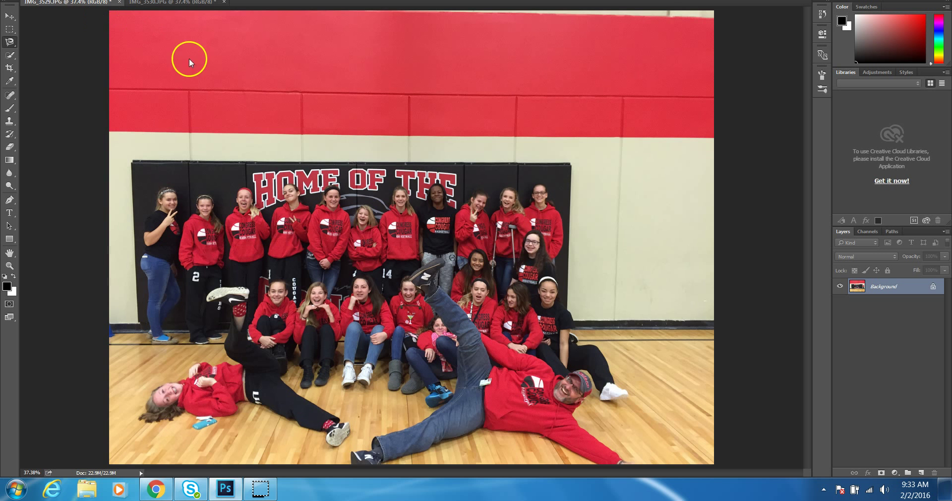
click(45, 2)
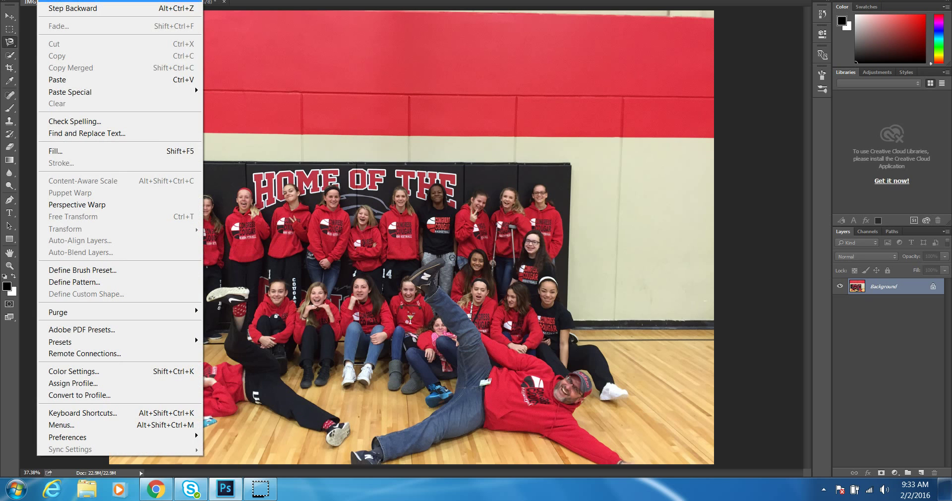
click(77, 79)
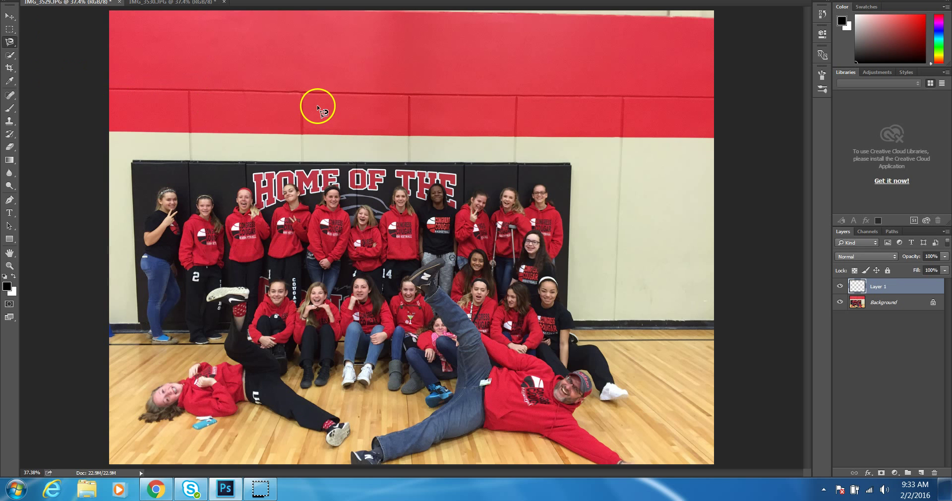
drag(415, 180, 405, 151)
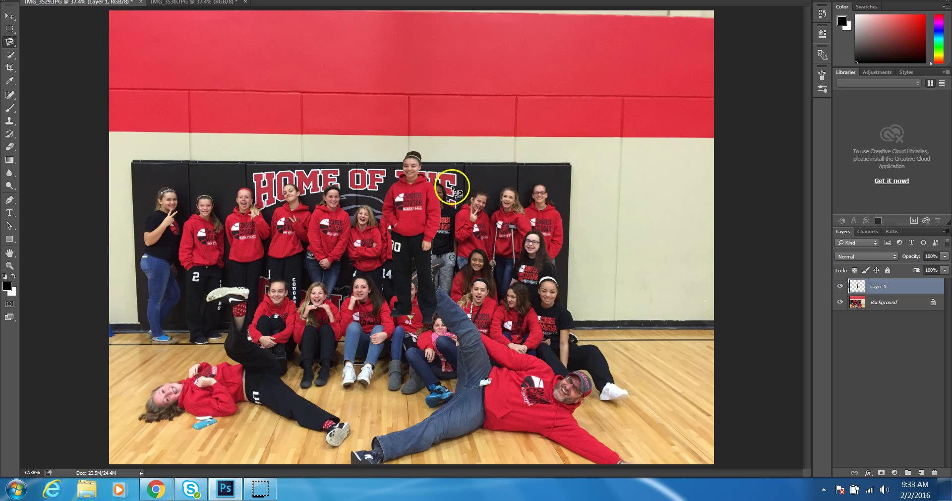
click(416, 183)
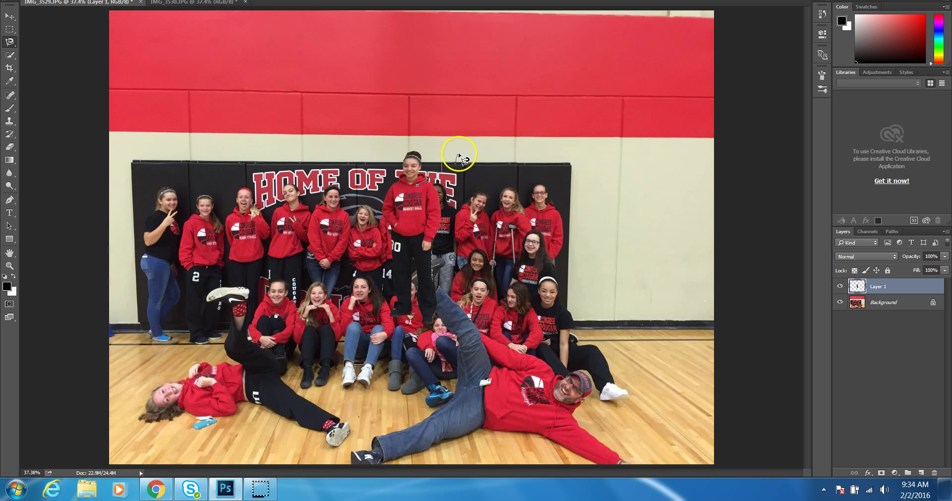
click(506, 111)
mouse_move(635, 118)
mouse_down()
mouse_move(503, 109)
mouse_move(468, 139)
mouse_move(518, 99)
mouse_up()
drag(519, 141, 459, 162)
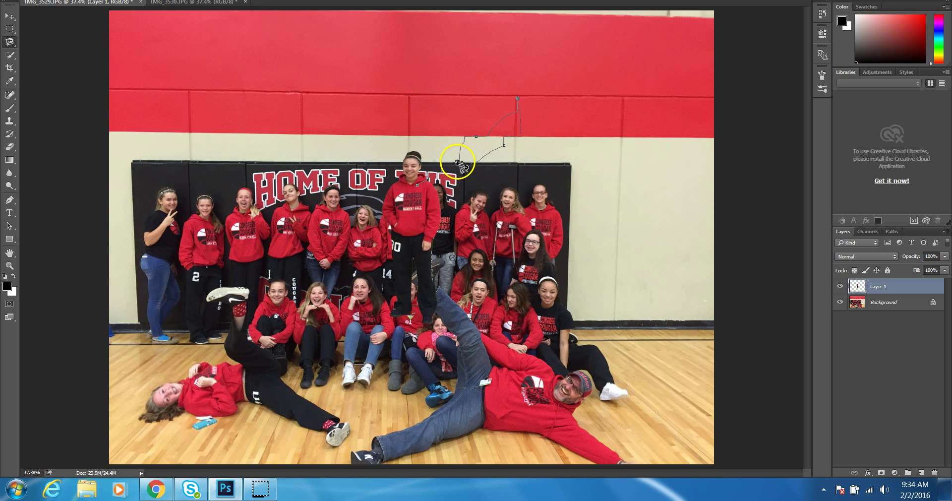
key(Escape)
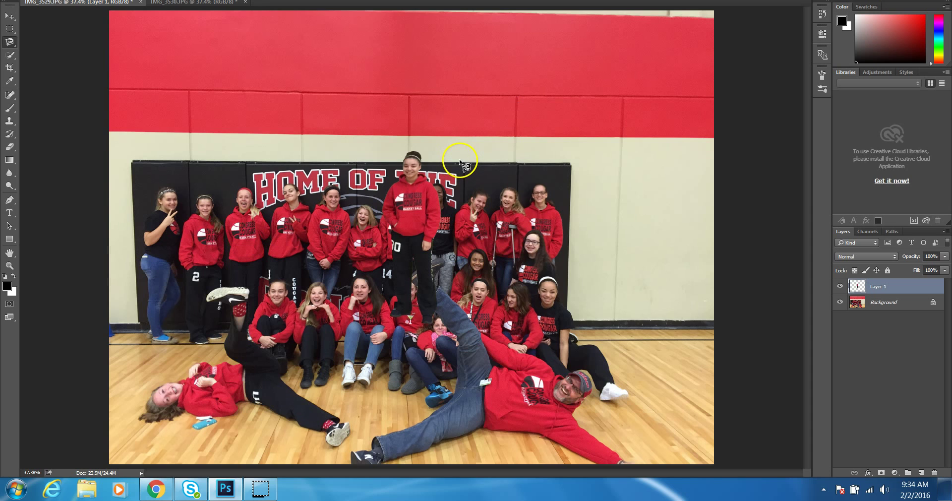
click(338, 40)
click(329, 79)
click(410, 109)
click(512, 121)
click(506, 176)
click(305, 124)
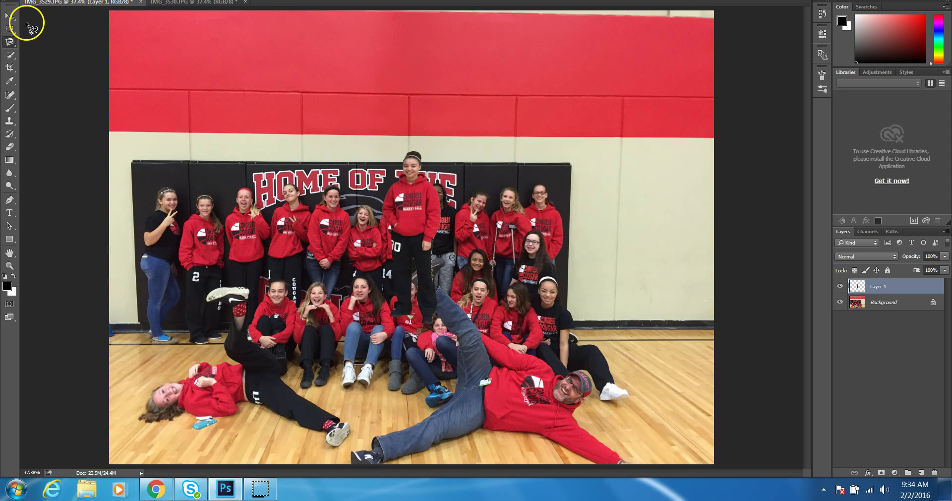
Move the pasted girl with the Move tool to the right end of the back row, beside the girl with glasses.
click(10, 18)
click(165, 70)
click(180, 74)
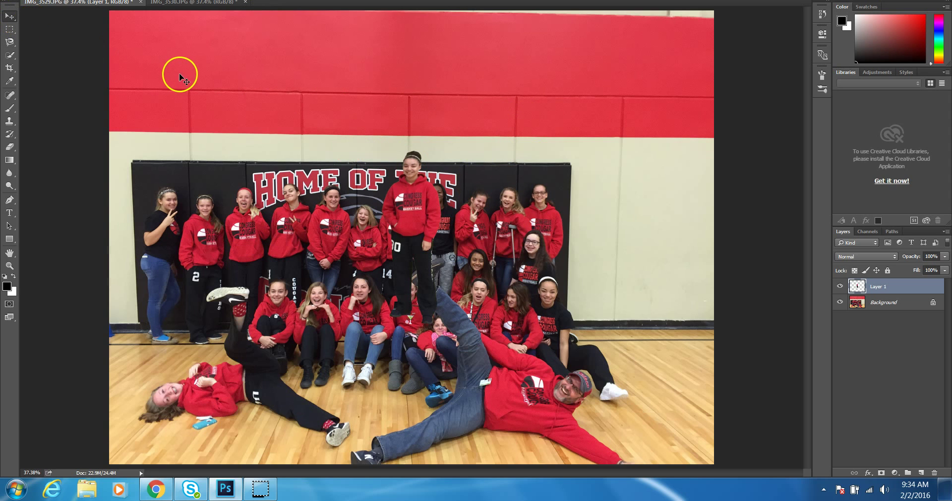
click(404, 201)
drag(405, 201, 577, 228)
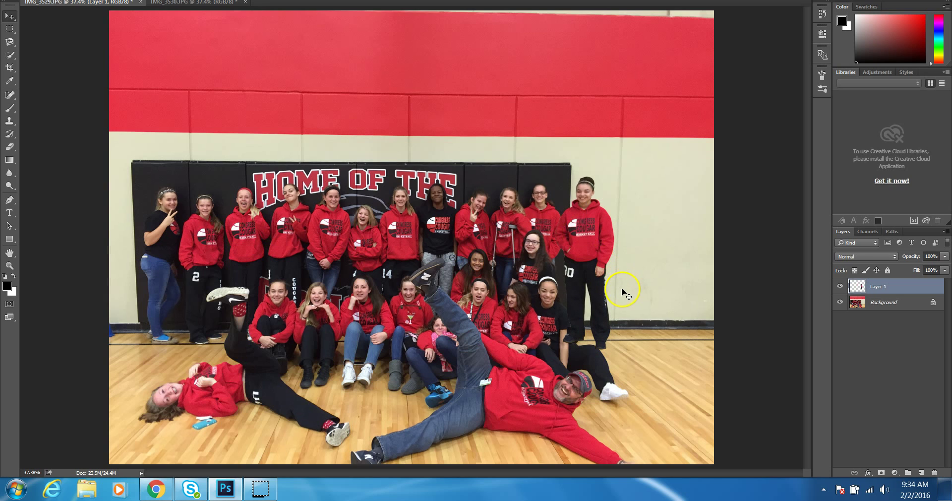
drag(590, 235, 589, 237)
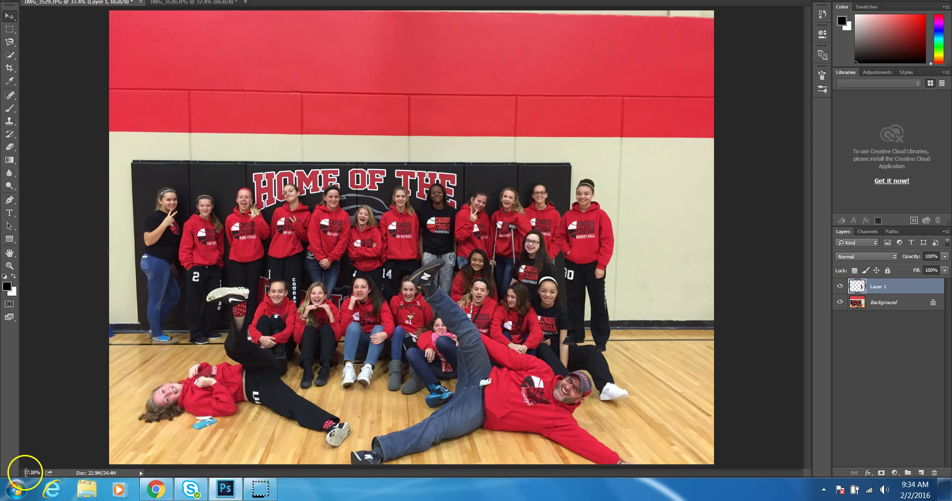
Erase the part of the pasted girl's foot that overlaps the knee of the seated girl in front of her.
drag(24, 472, 47, 474)
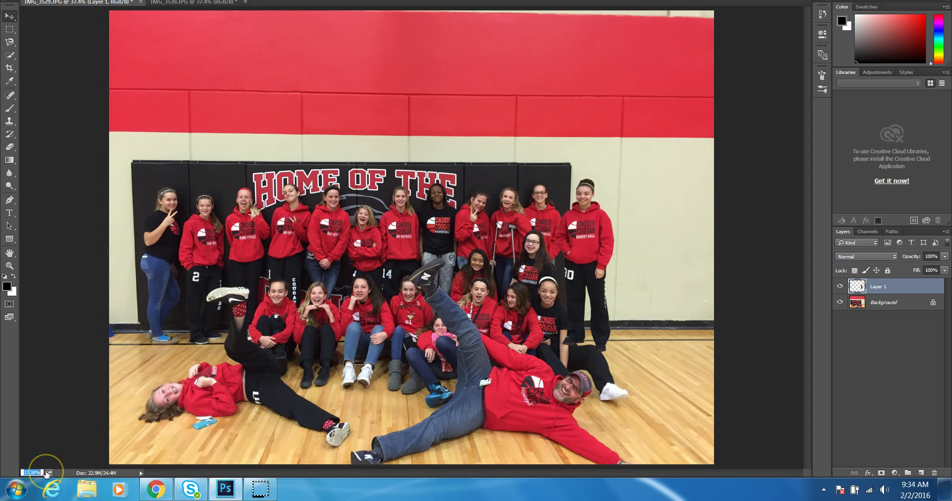
key(Return)
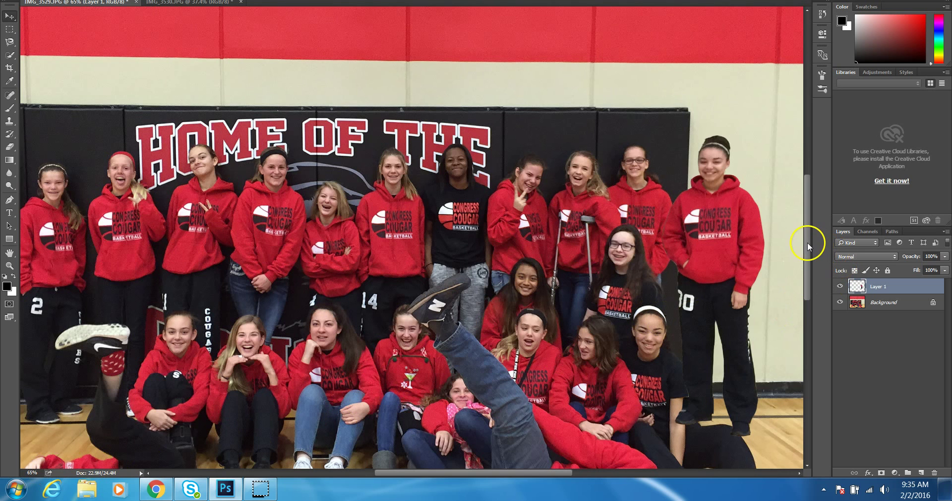
drag(807, 242, 807, 267)
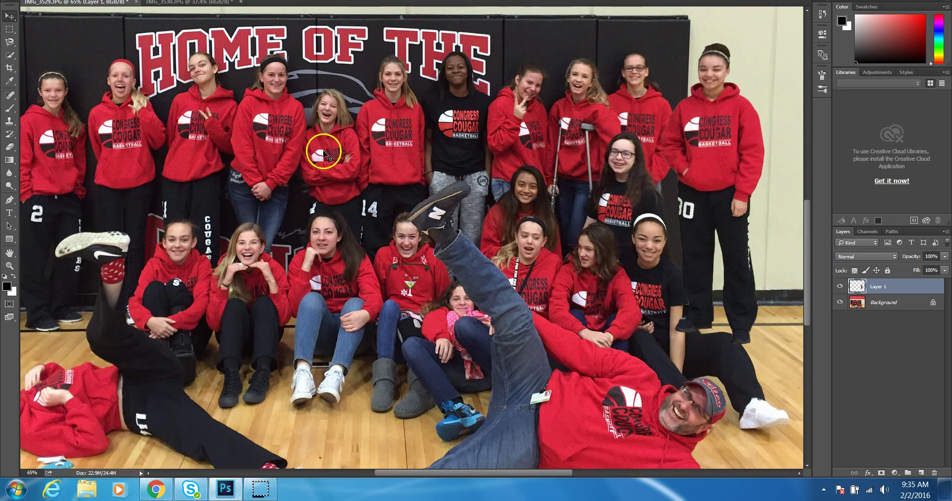
click(10, 147)
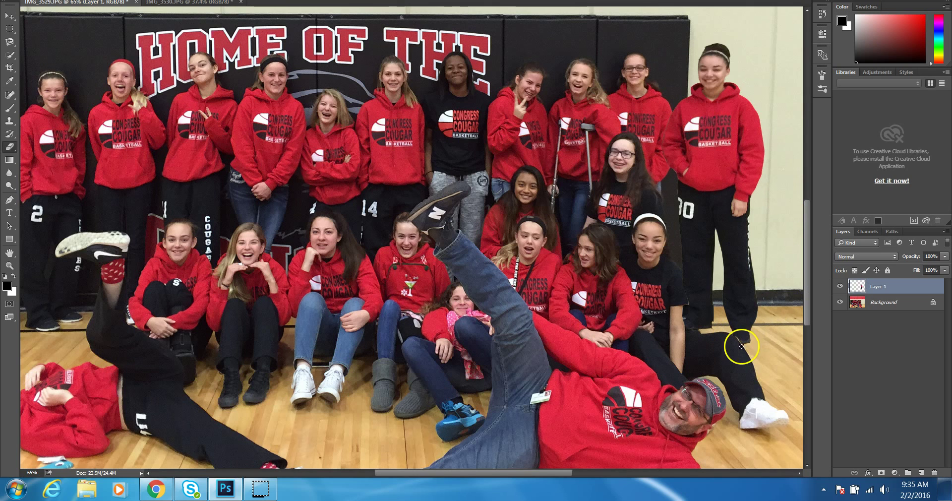
drag(742, 345, 735, 337)
drag(807, 293, 811, 275)
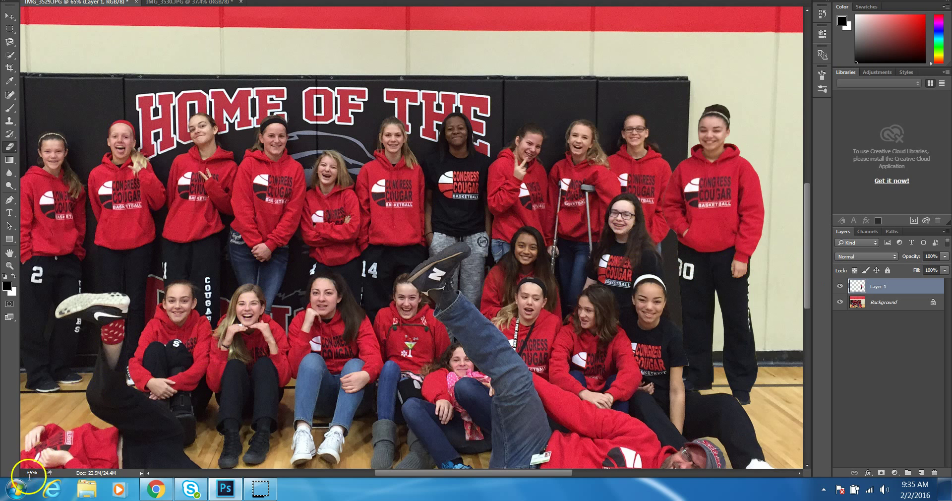
Scale the pasted girl down slightly with Free Transform so her height suits the back row, keeping her feet in place.
click(193, 0)
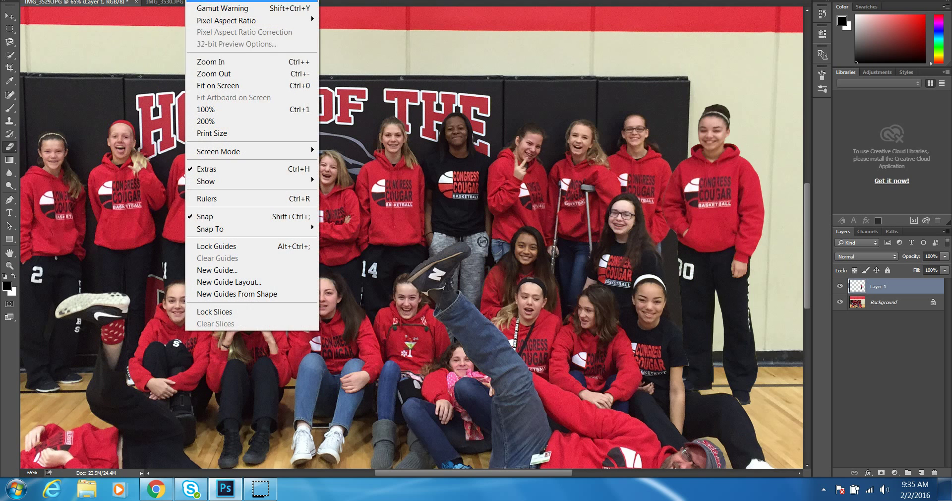
click(228, 86)
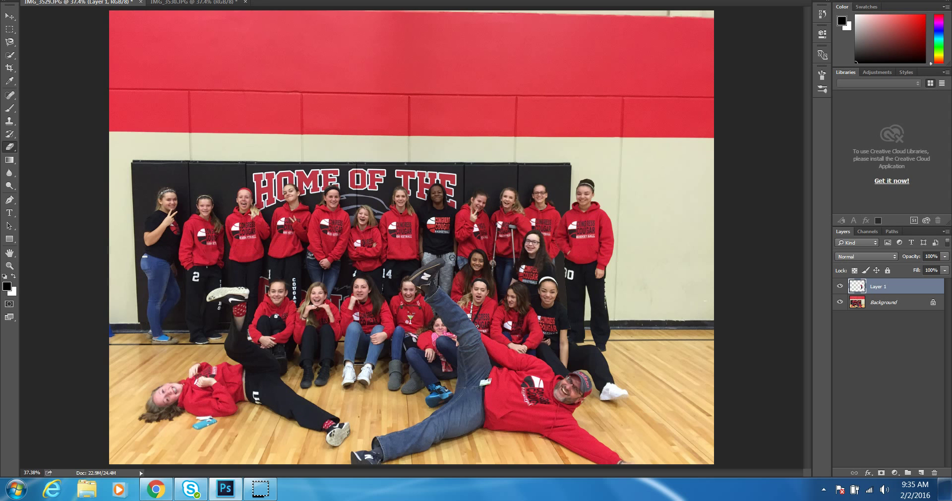
click(44, 0)
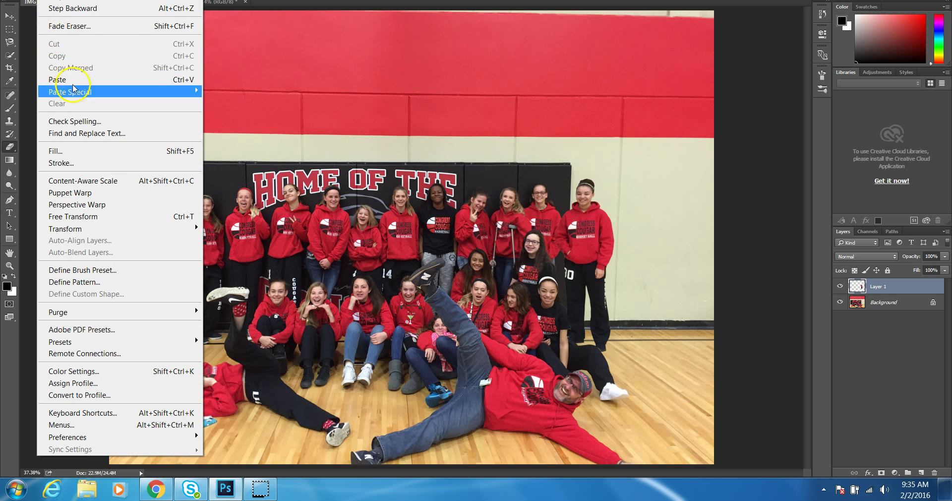
click(104, 217)
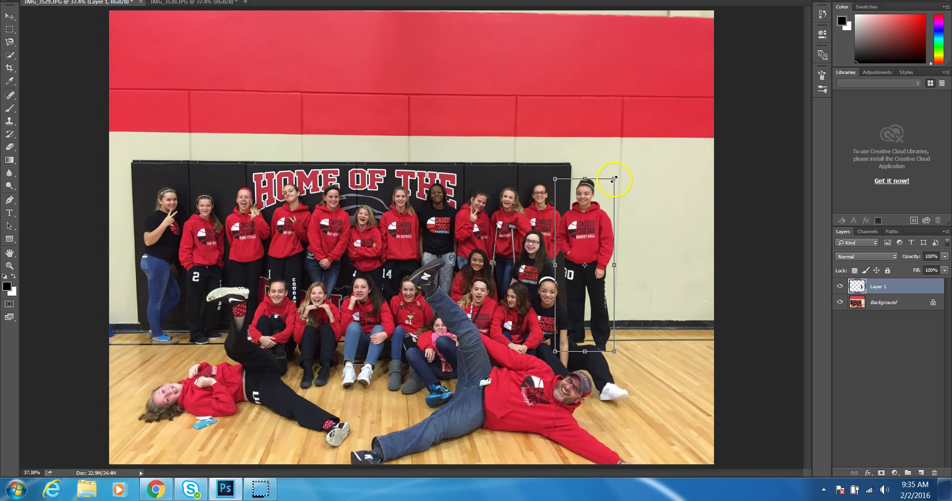
drag(613, 179, 612, 183)
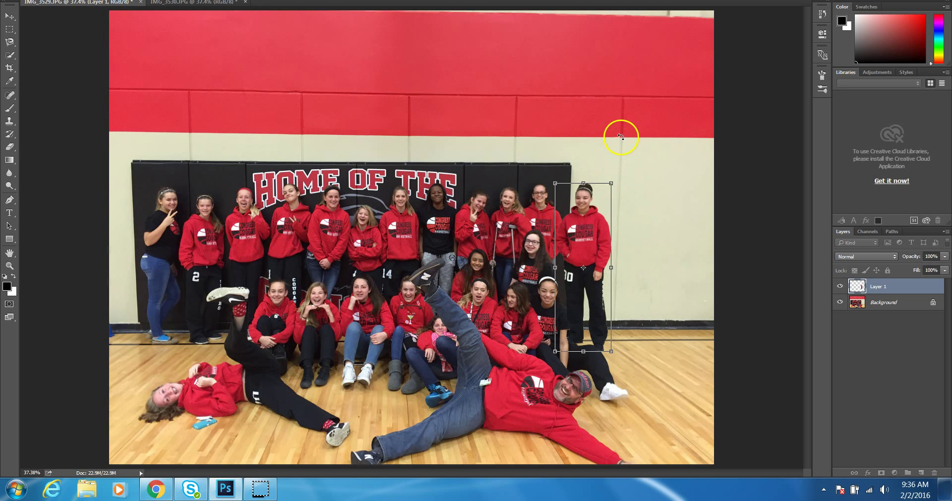
key(e)
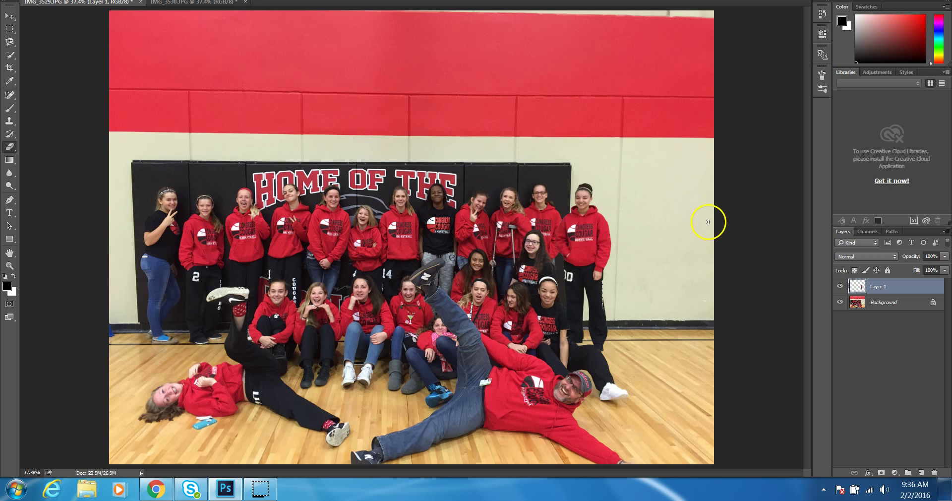
drag(544, 225, 557, 223)
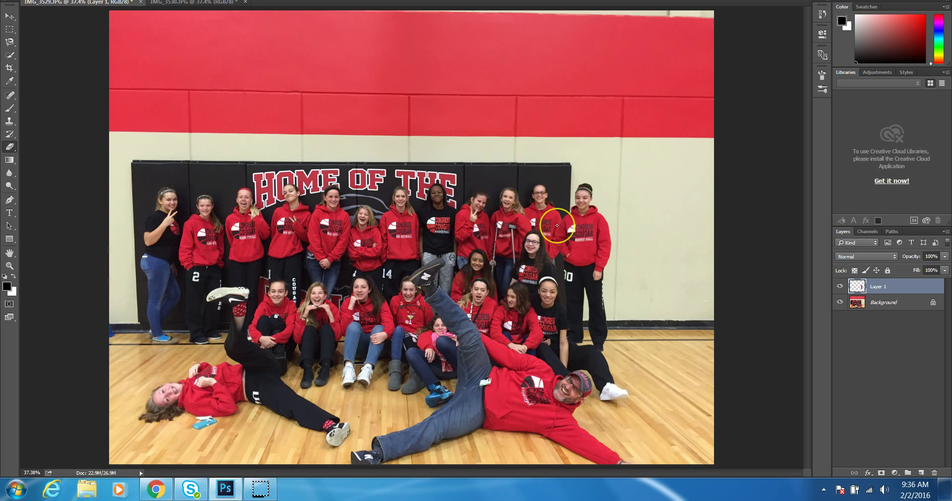